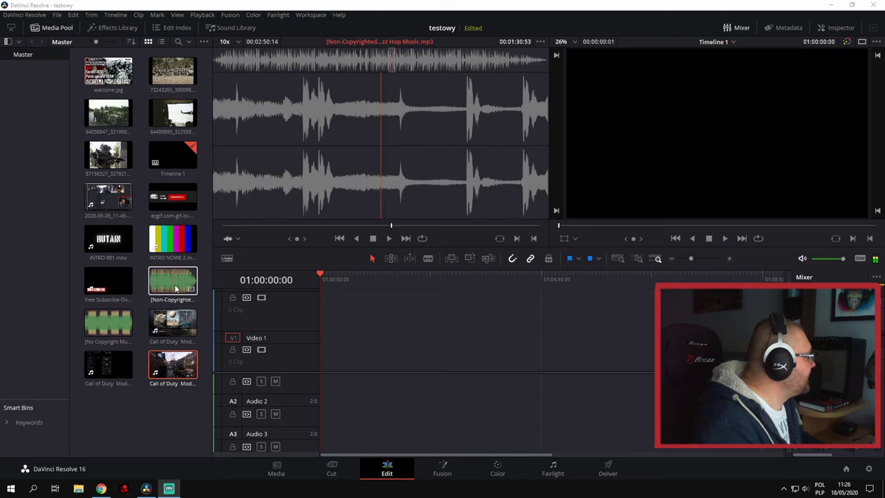
Step: Mark a 00:00:08:47 In-to-Out section of the Call of Duty clip, ending at the soldiers-in-the-plane frame
left_click(172, 332)
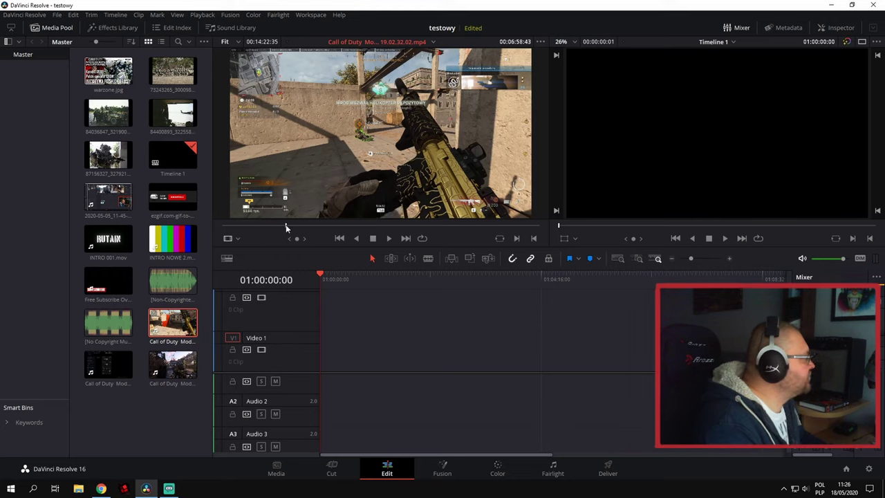
left_click(257, 226)
left_click_drag(257, 225, 252, 226)
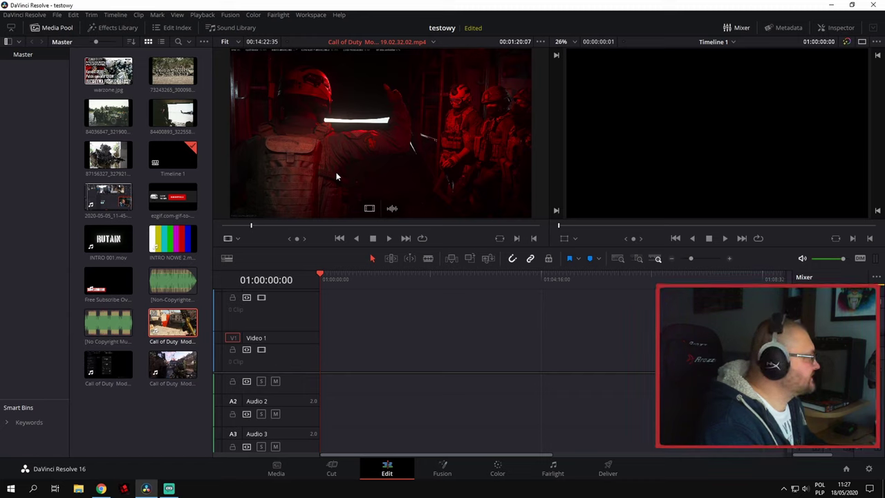
left_click(516, 239)
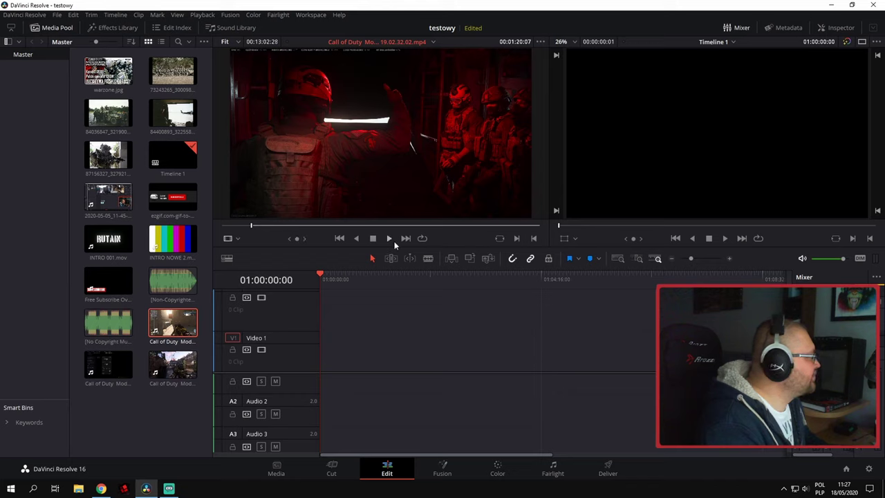
left_click(390, 239)
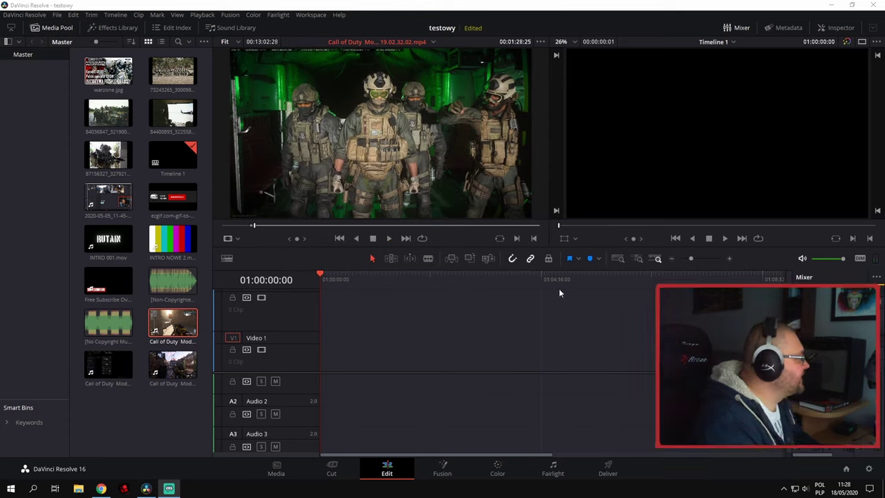
left_click(256, 225)
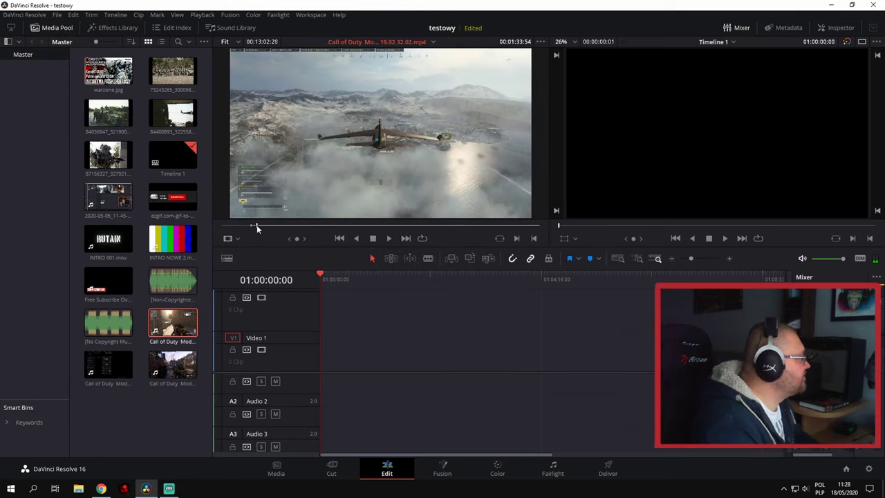
left_click_drag(257, 225, 255, 224)
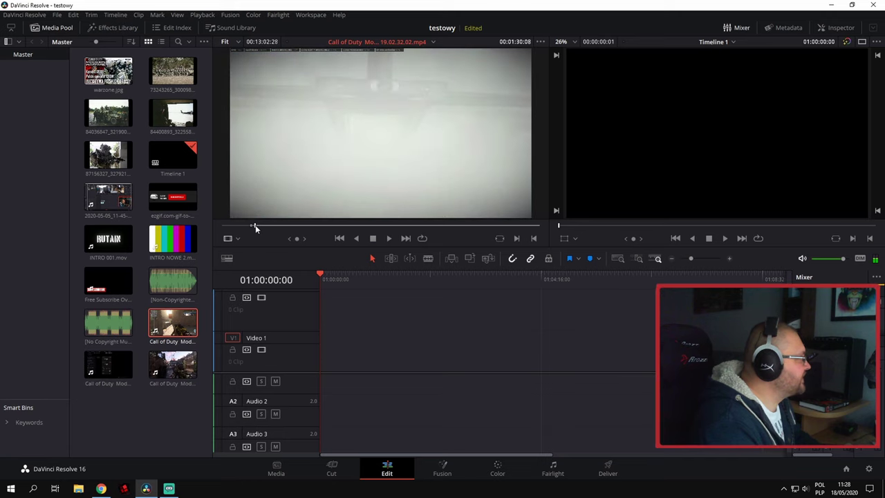
left_click(254, 225)
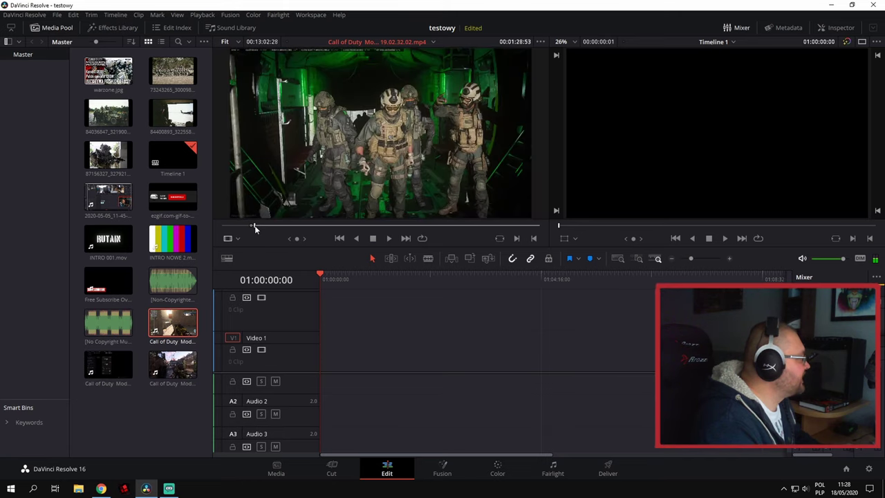
left_click(534, 239)
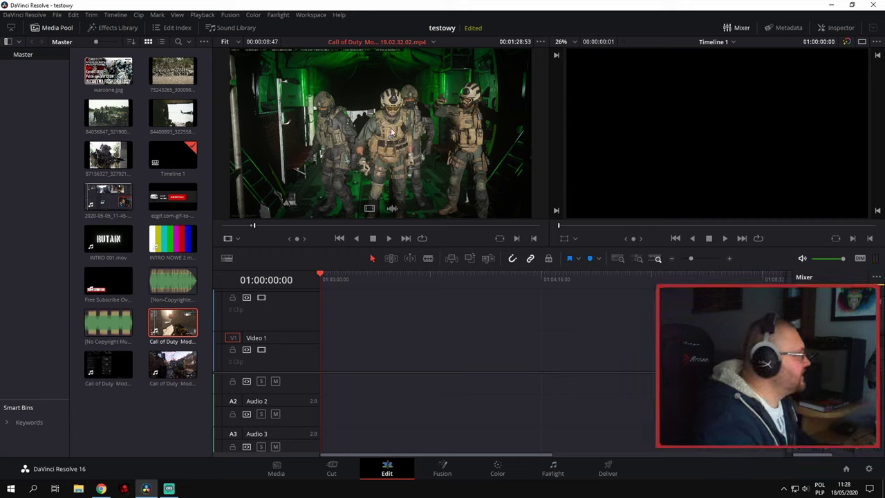
Step: Drop the marked 00:00:08:47 section onto Video 1 at the timeline start and zoom in on it
left_click_drag(392, 132, 399, 271)
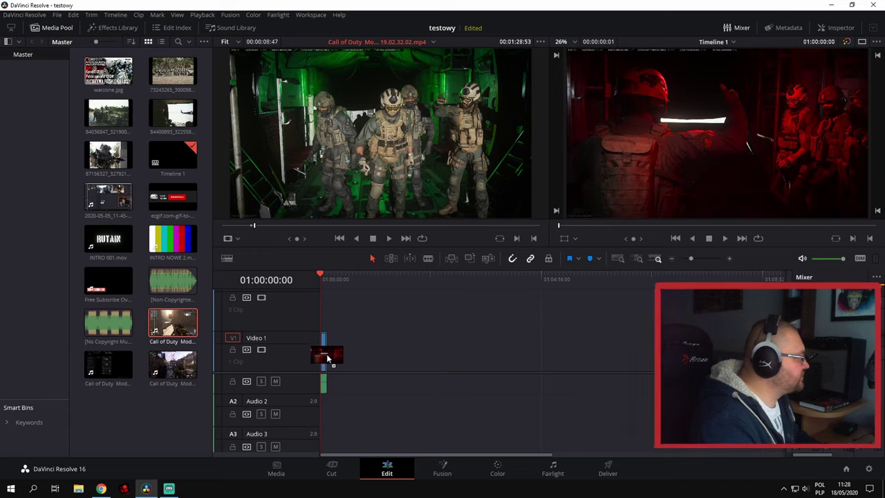
left_click_drag(400, 272, 323, 359)
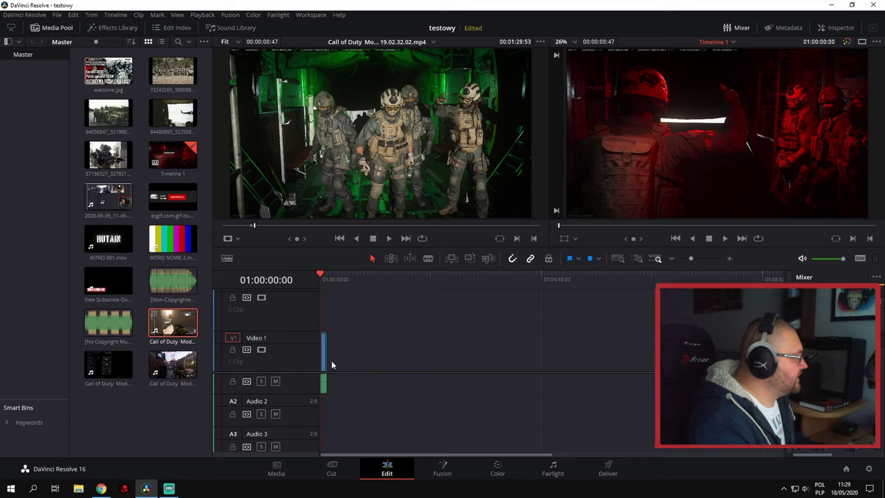
left_click(729, 258)
left_click(728, 259)
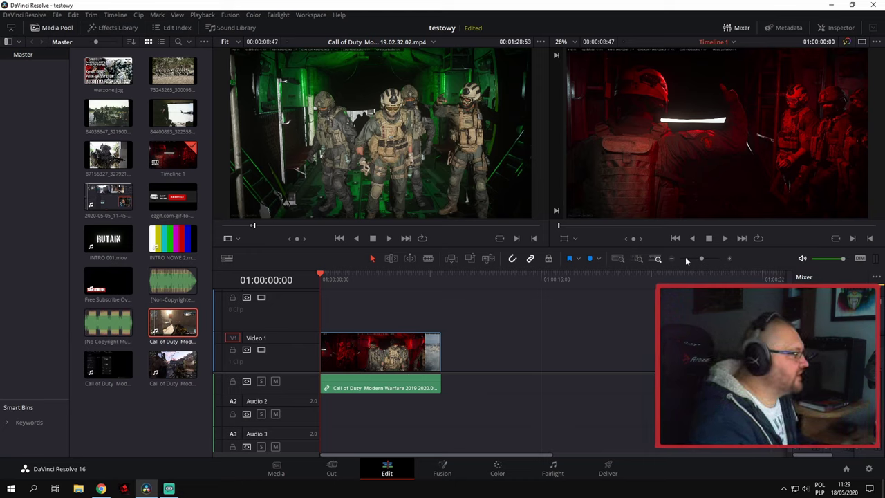
left_click(671, 260)
left_click(671, 260)
left_click(671, 259)
left_click(730, 258)
left_click(730, 258)
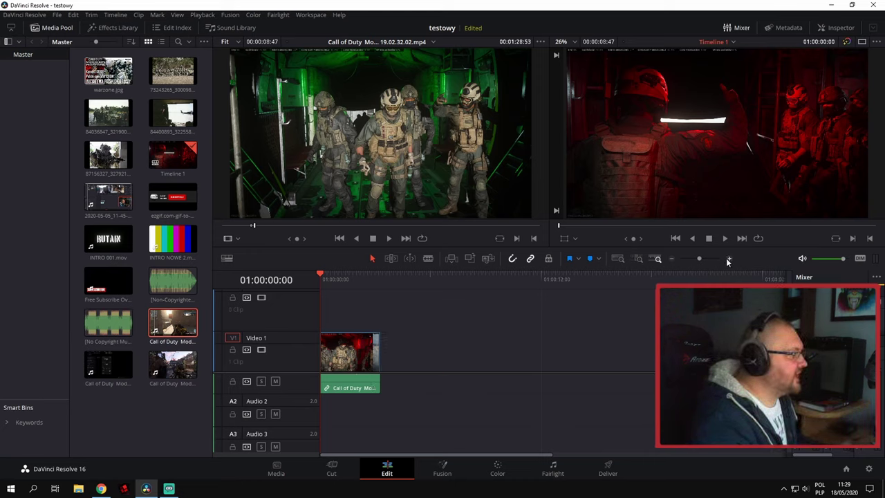
left_click(730, 258)
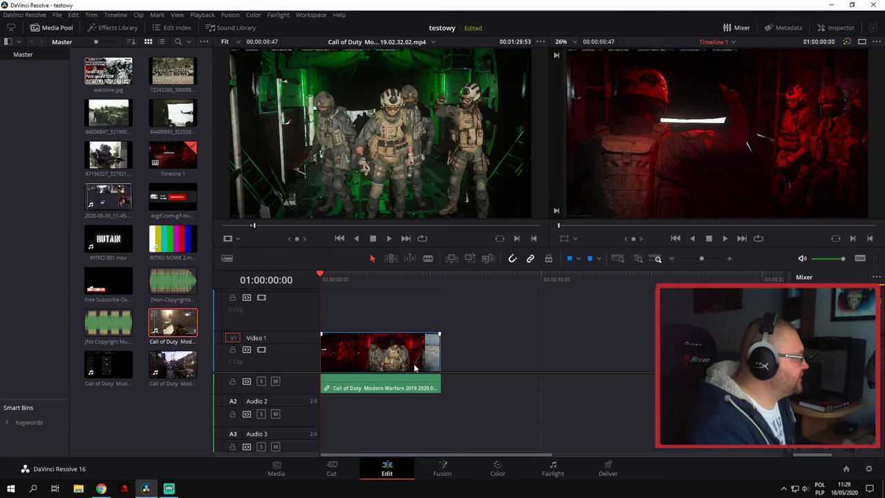
scroll(404, 354, "down", 1)
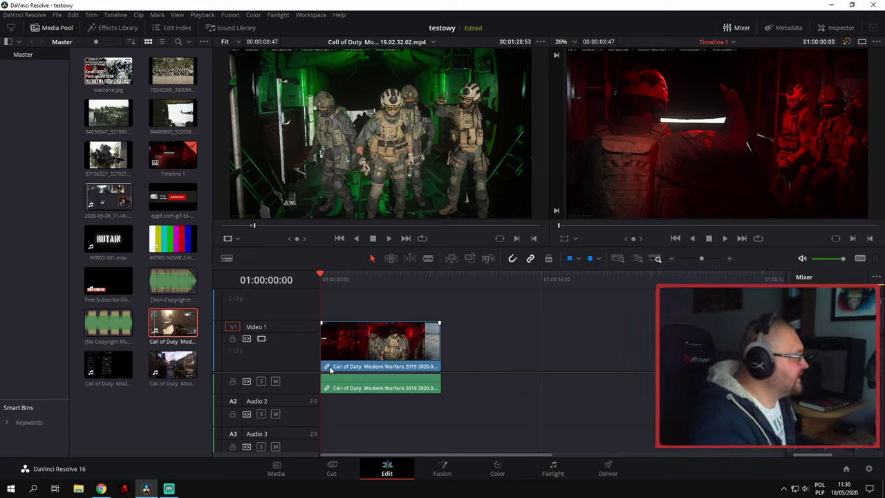
Step: Turn off Link Clips on the first timeline clip so its video moves independently of the audio
right_click(330, 371)
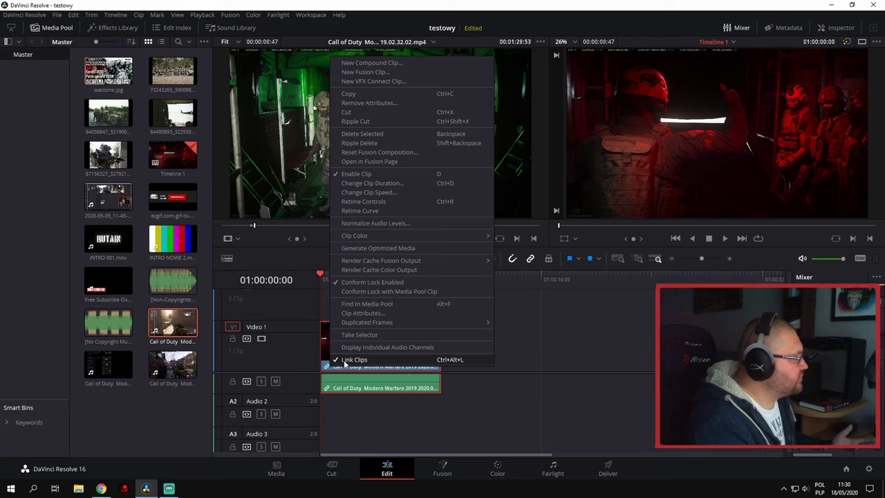
left_click(353, 360)
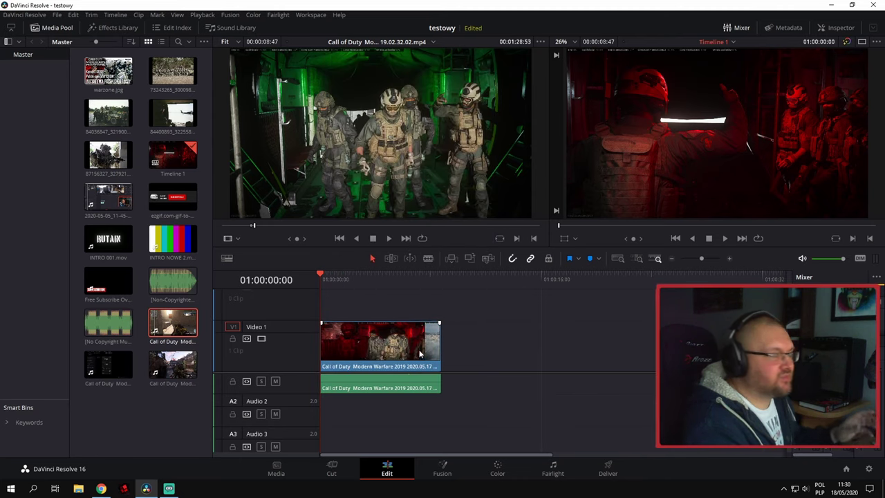
left_click_drag(420, 354, 420, 354)
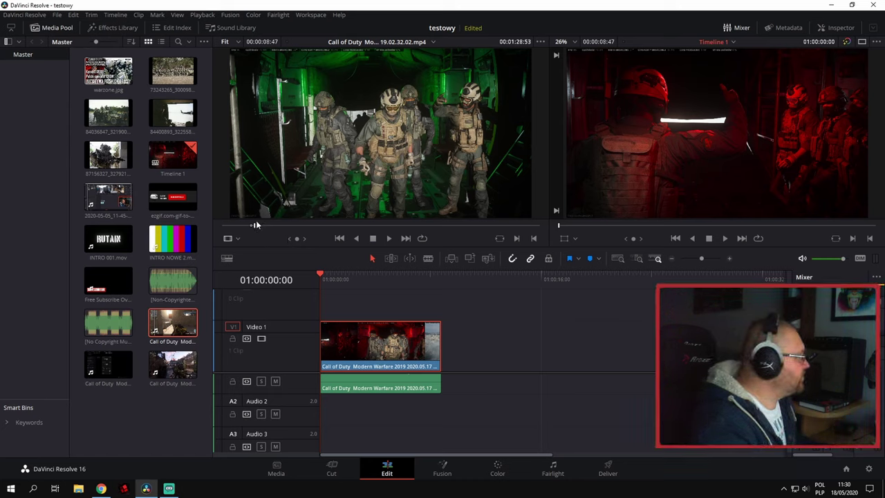
Step: Mark a later gameplay section with In and Out points and add it after the first clip on Video 1
left_click_drag(260, 227, 338, 226)
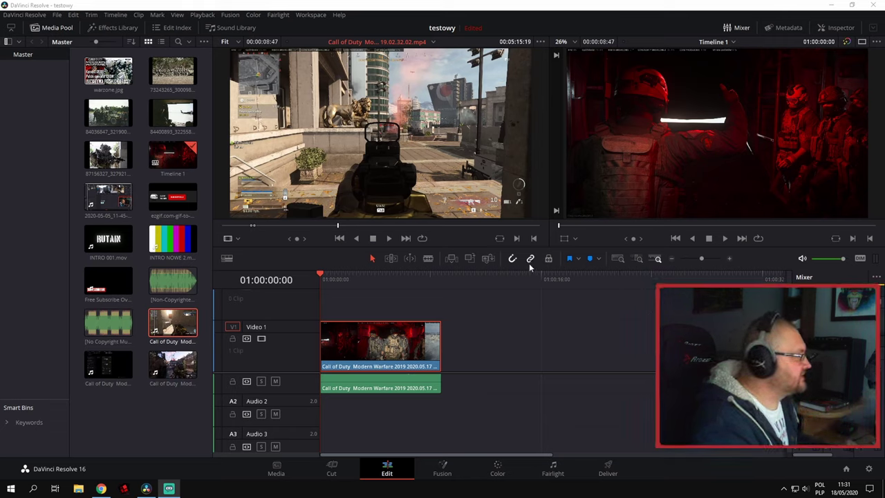
left_click(517, 238)
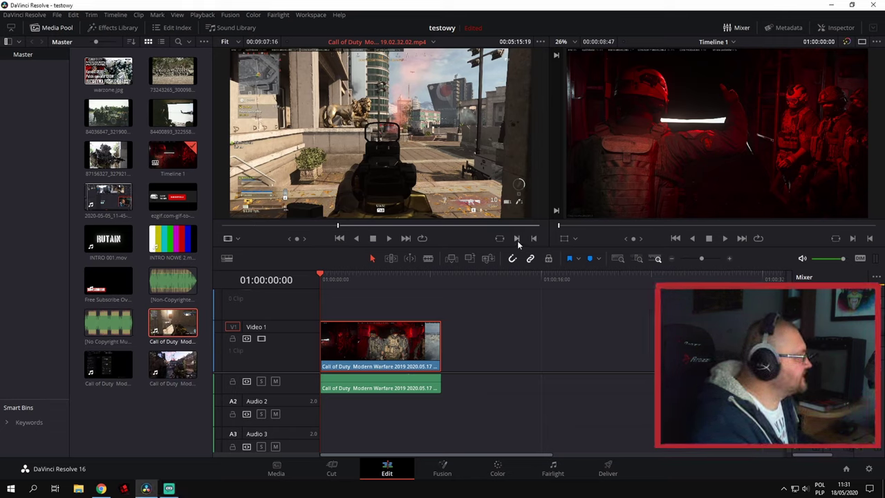
left_click(389, 238)
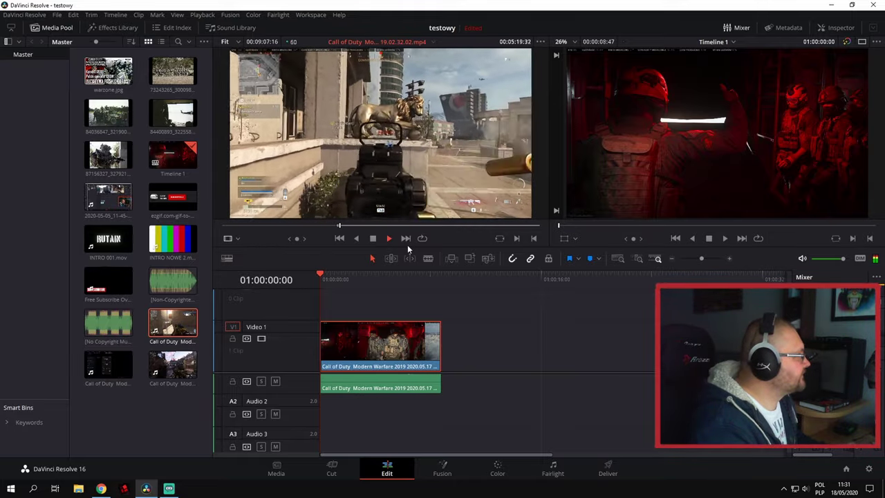
key("space")
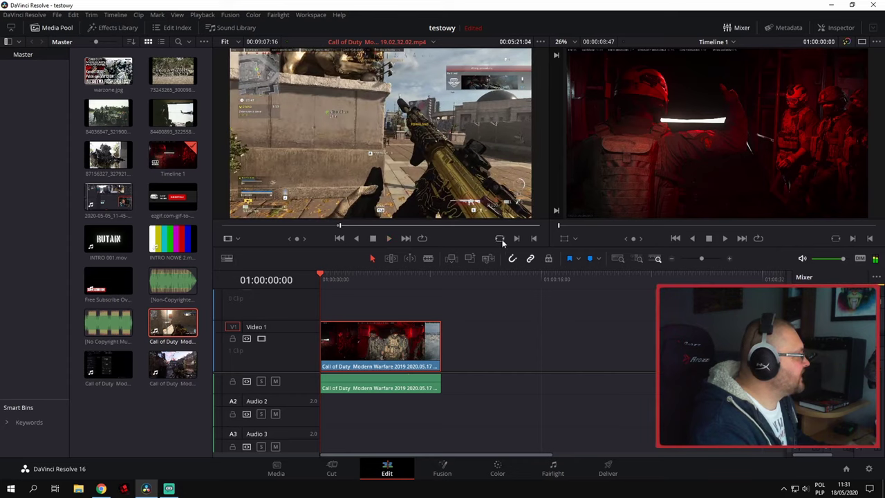
left_click(535, 239)
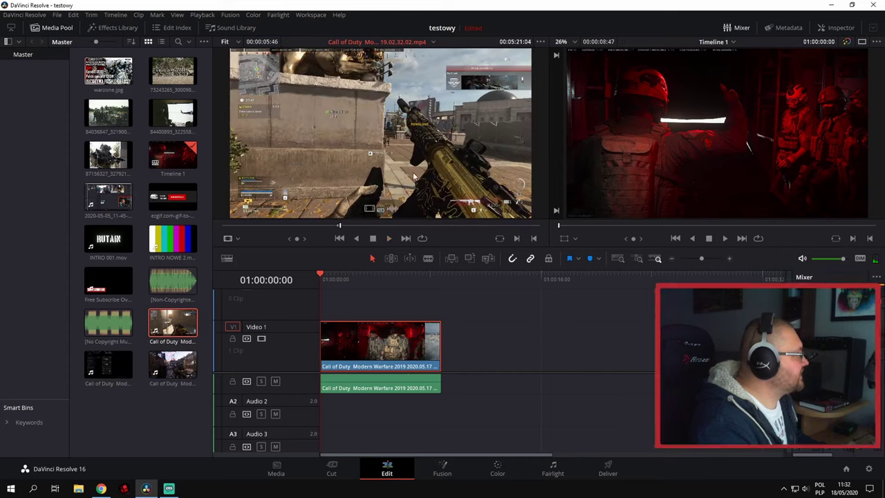
left_click_drag(413, 153, 446, 365)
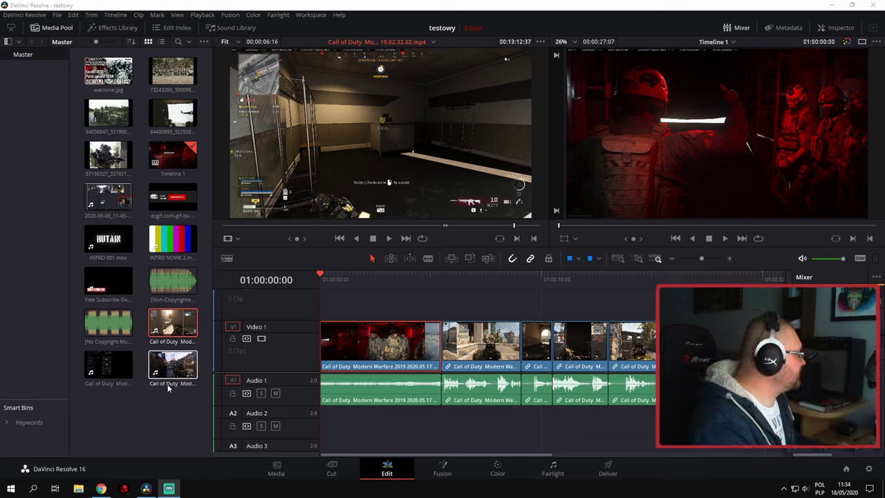
Step: Load another Call of Duty gameplay recording into the source viewer for previewing
left_click_drag(168, 389, 385, 157)
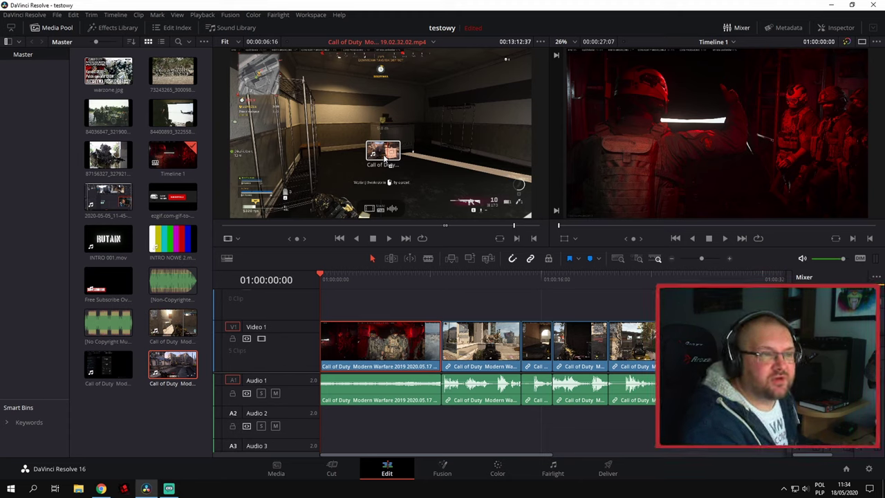
left_click_drag(386, 158, 385, 159)
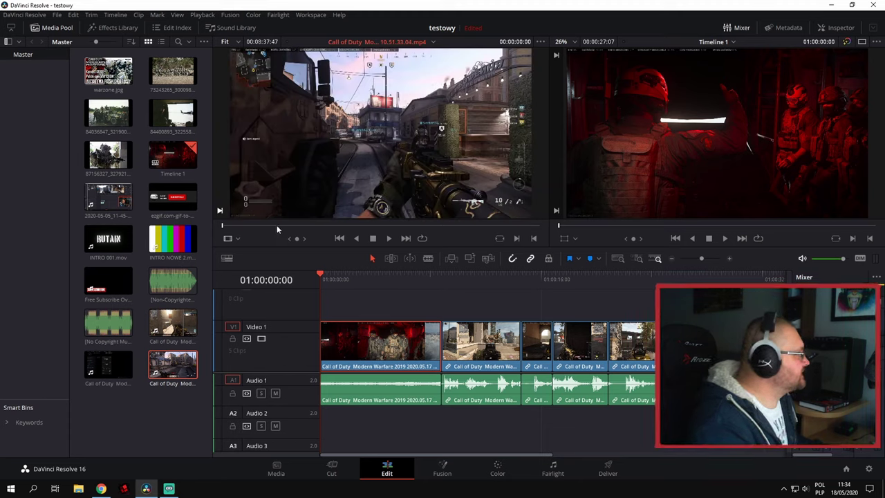
left_click(168, 489)
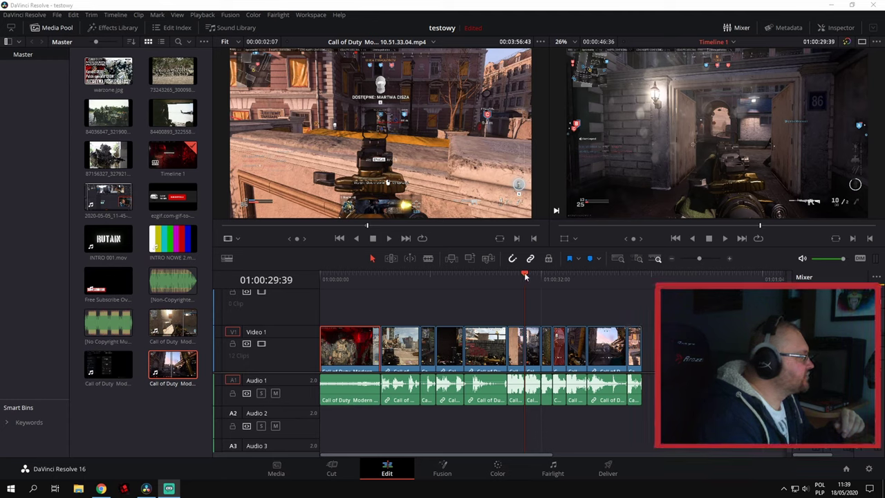
left_click_drag(525, 280, 320, 280)
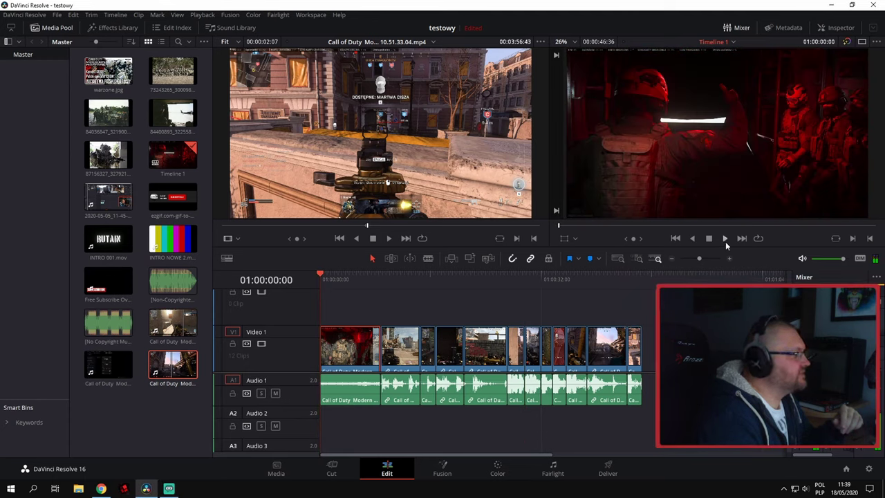
left_click(725, 240)
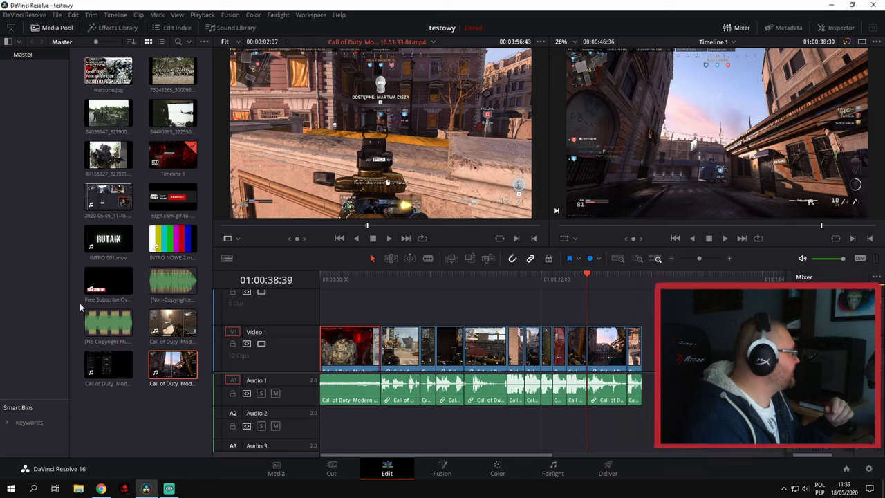
Step: Apply Smooth Cut transitions to the first three cuts between clips on Video 1
left_click(105, 29)
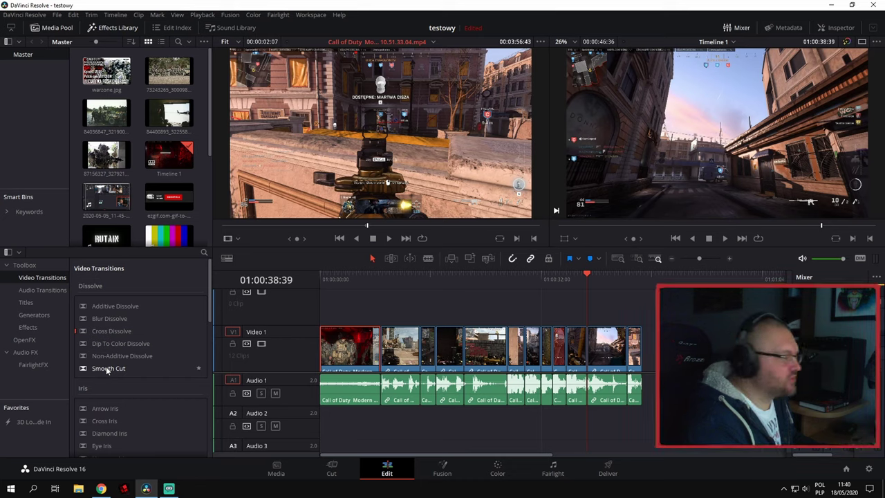
left_click_drag(106, 367, 379, 353)
left_click_drag(146, 370, 414, 354)
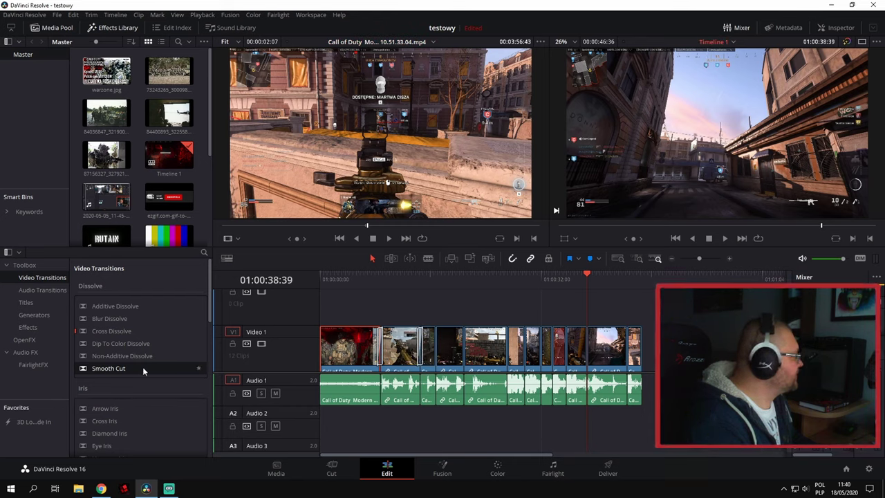
left_click_drag(112, 369, 437, 351)
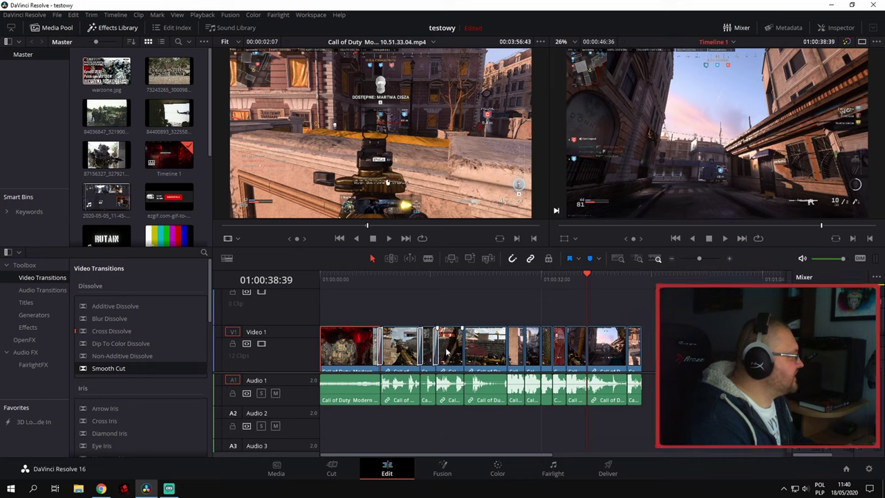
Step: Play back the montage from about 14 seconds to check the new transitions
left_click_drag(589, 274, 416, 279)
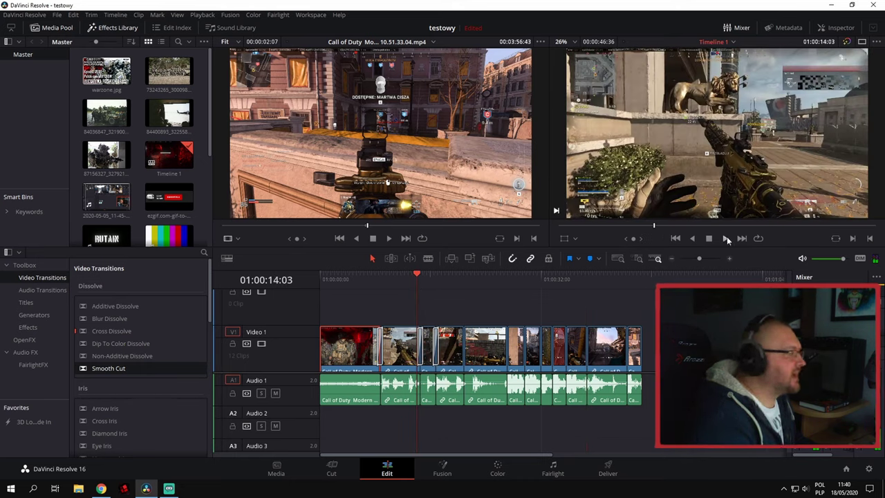
left_click(725, 238)
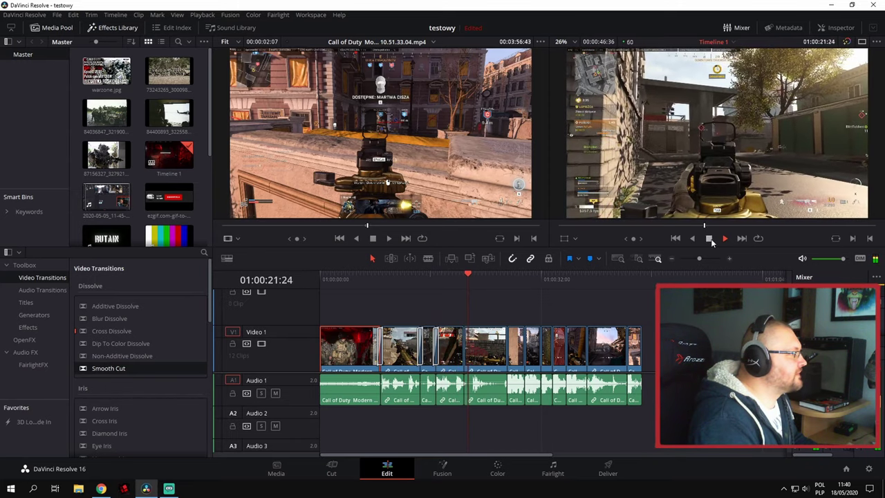
left_click(712, 238)
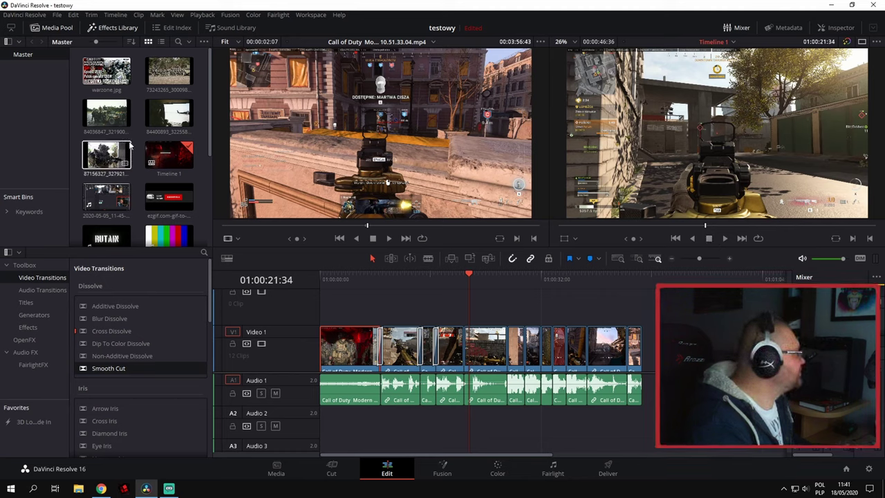
scroll(131, 145, "down", 3)
scroll(131, 146, "down", 2)
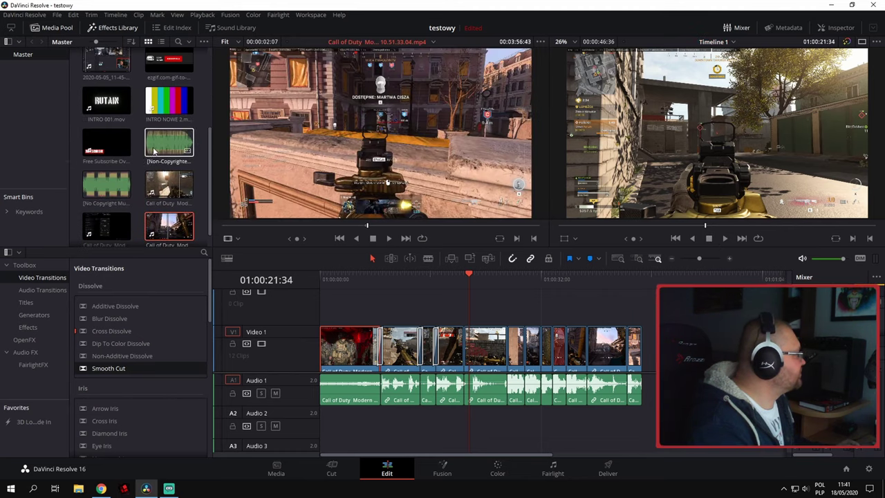
Step: Preview the No Copyright Music lofi track, then place it from its beginning onto Audio 2
mouse_move(106, 184)
left_mouse_down()
mouse_move(355, 166)
mouse_move(369, 217)
left_mouse_up()
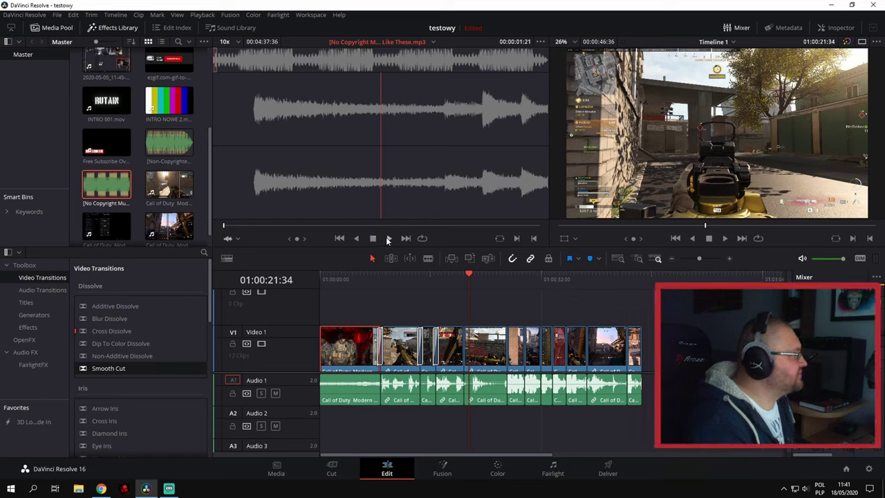
left_click(387, 239)
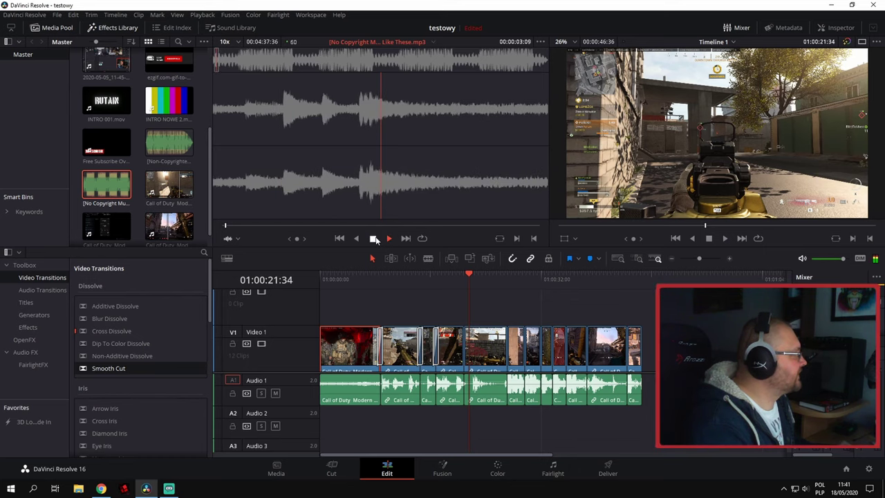
left_click(374, 239)
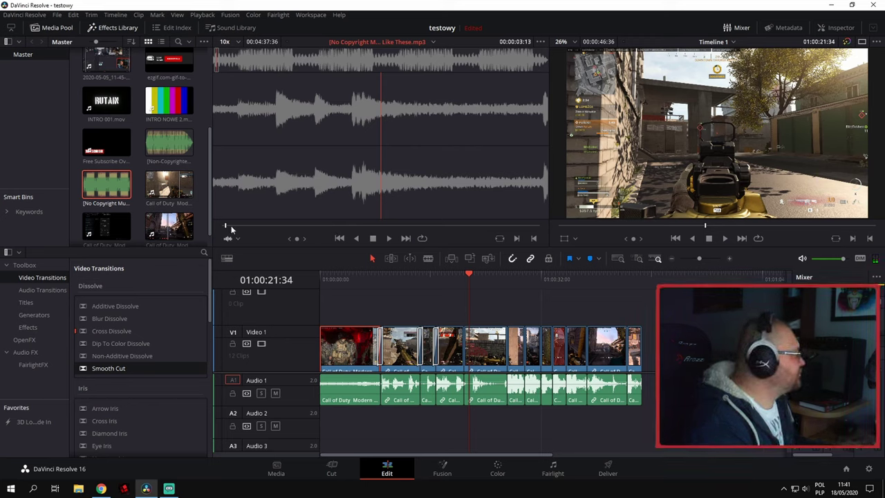
left_click(225, 228)
left_click(224, 228)
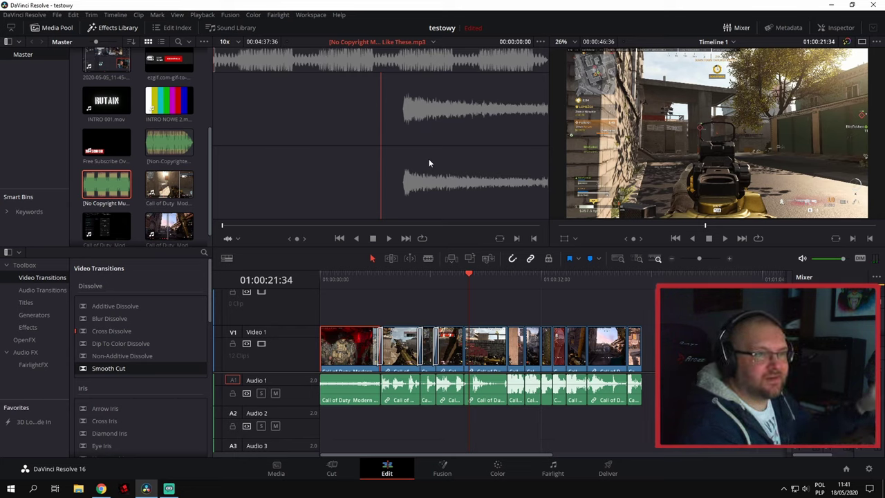
mouse_move(436, 140)
left_mouse_down()
mouse_move(362, 424)
mouse_move(327, 428)
left_mouse_up()
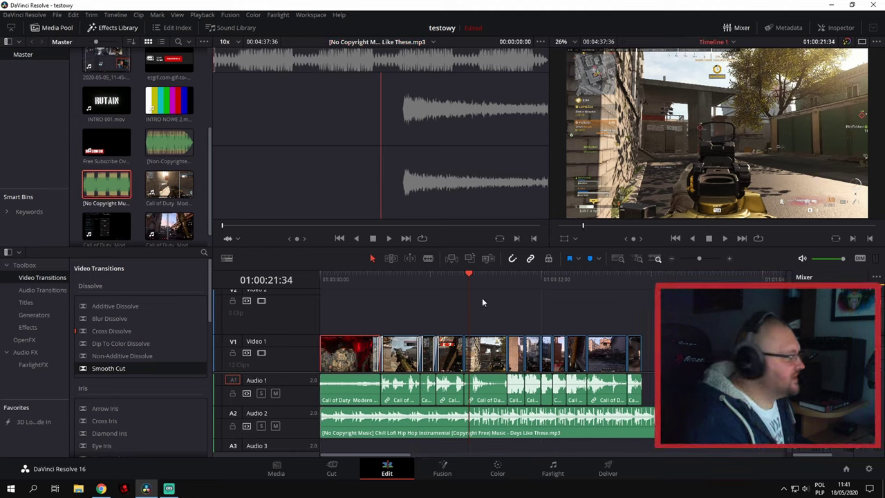
Step: Play the montage with the music from the timeline start, then zoom out to show the whole music clip
left_click(331, 281)
key("Home")
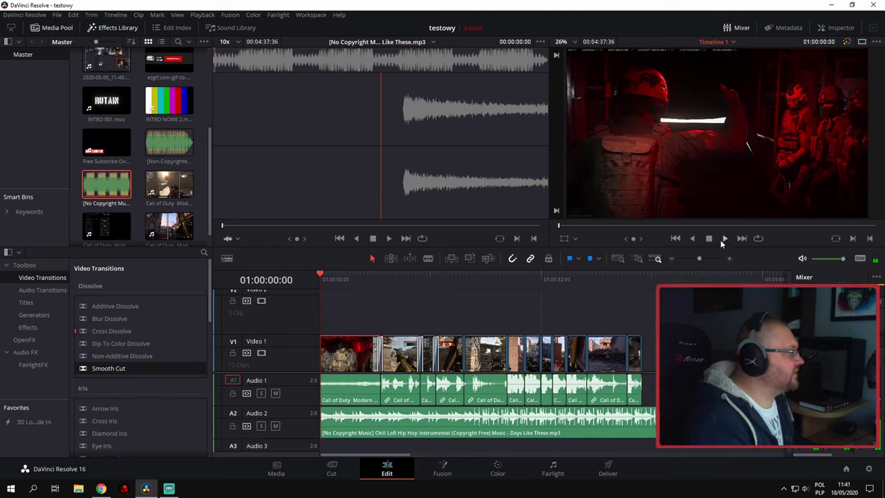
left_click(723, 239)
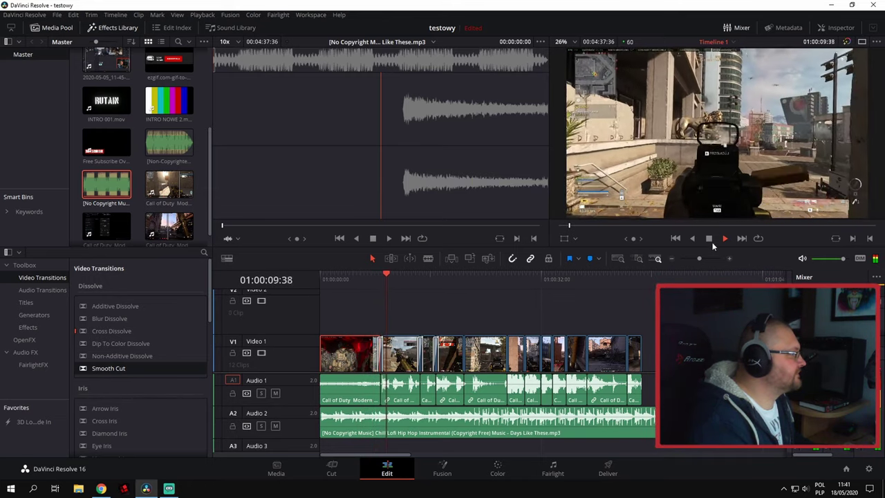
left_click(712, 239)
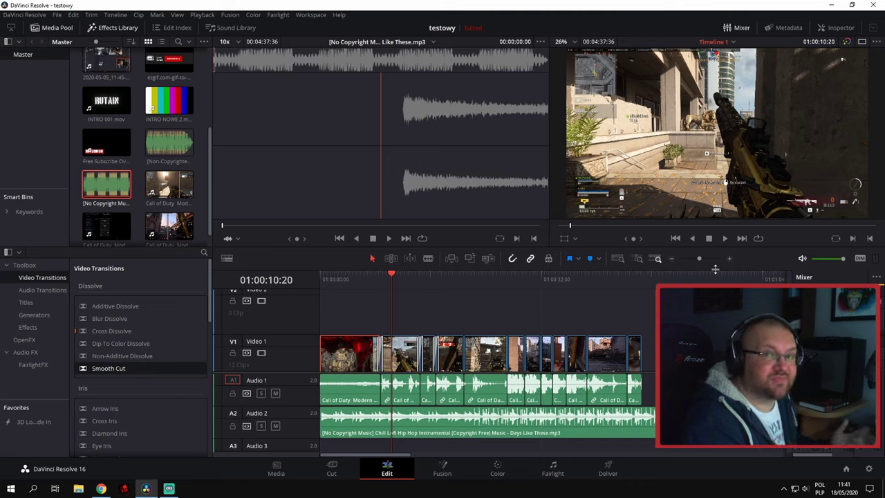
left_click(672, 258)
left_click(672, 259)
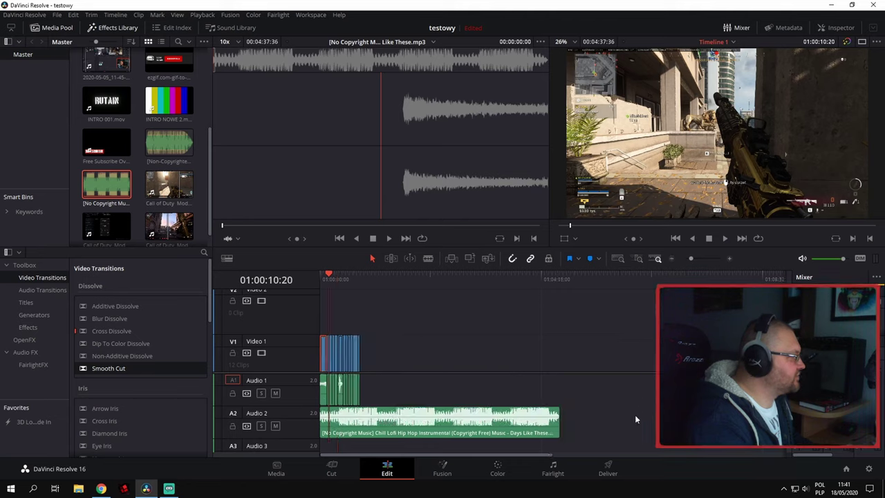
Step: Trim the lofi music on A2 so it ends at the video transition, 01:00:08:47
left_click_drag(560, 422, 568, 429)
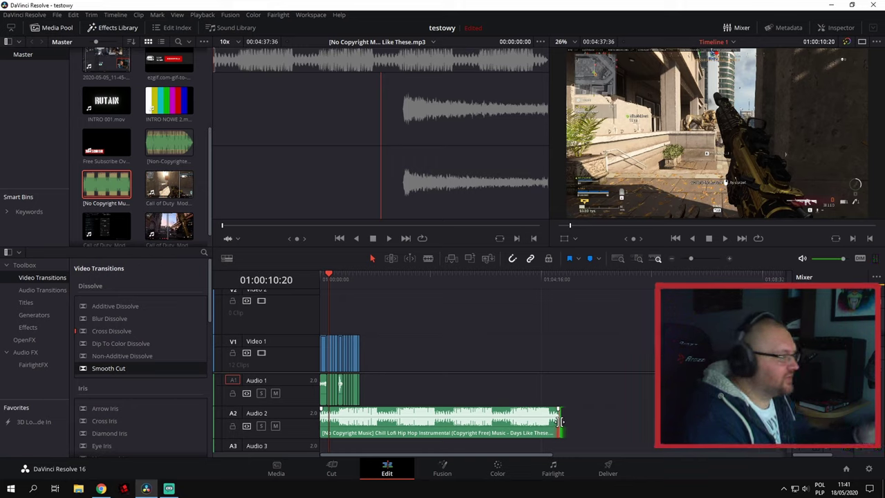
left_click_drag(560, 422, 335, 425)
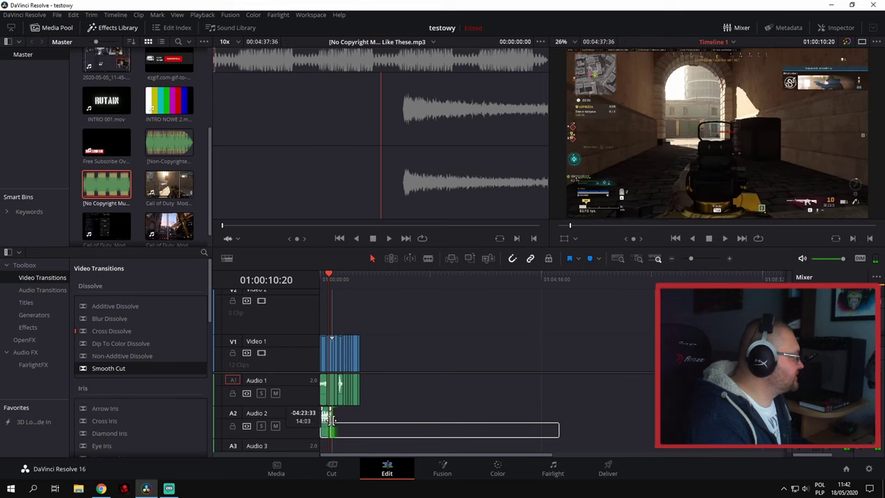
left_click(730, 259)
left_click(730, 259)
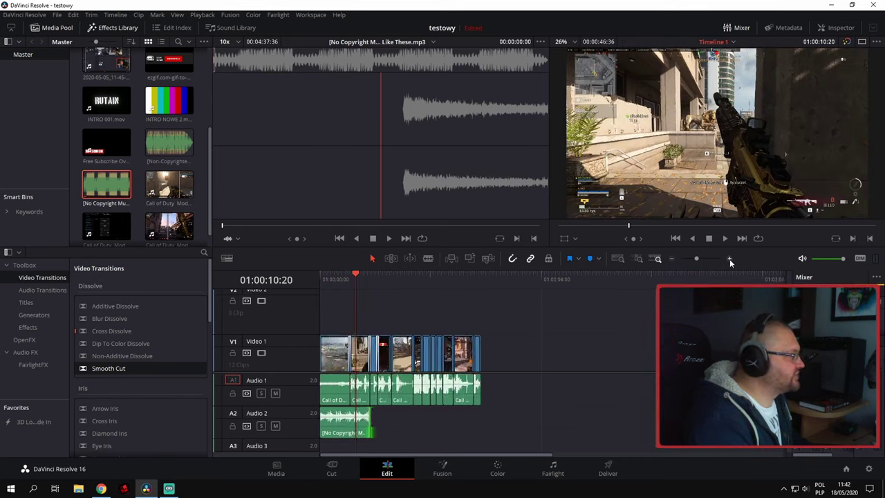
left_click(730, 259)
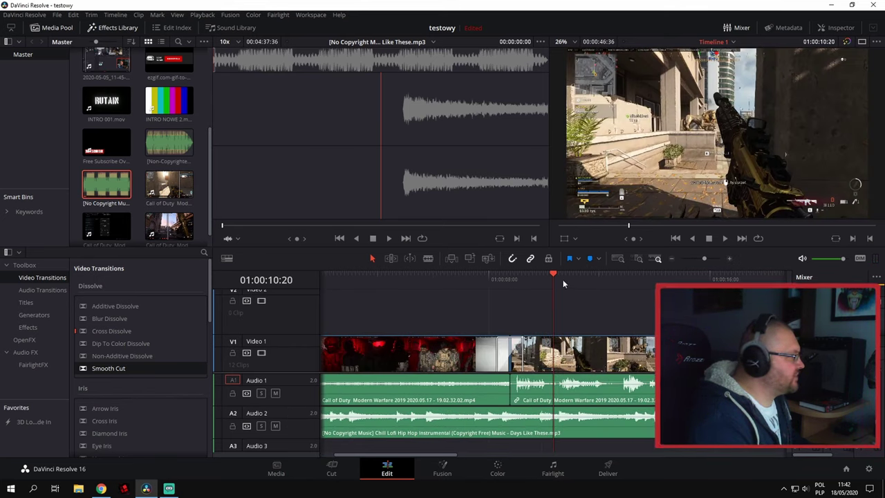
left_click_drag(553, 277, 510, 277)
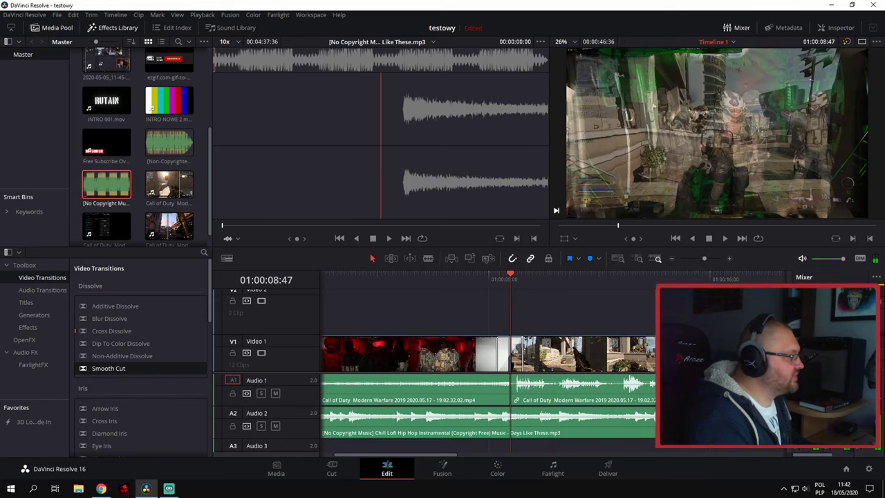
left_click_drag(654, 422, 511, 422)
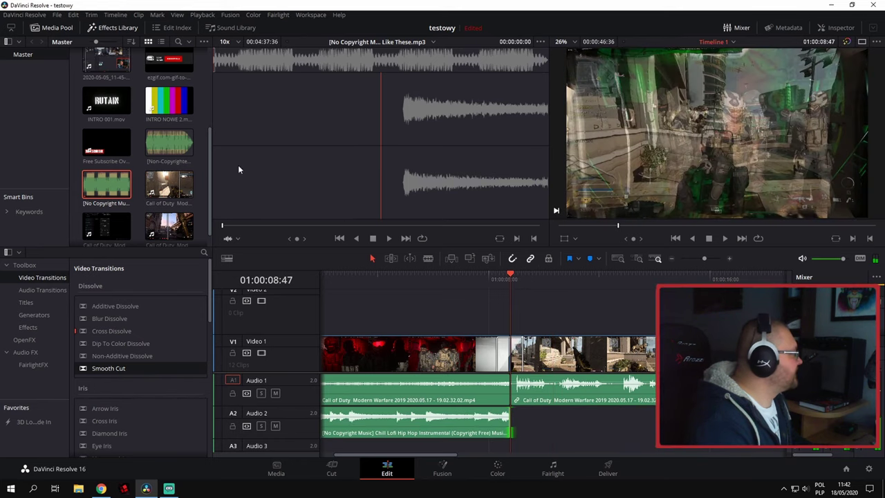
left_click(169, 143)
Step: Mark the EPICA Replica cover from its start to about 28 s and place it on A2 after the lofi music
left_click(390, 239)
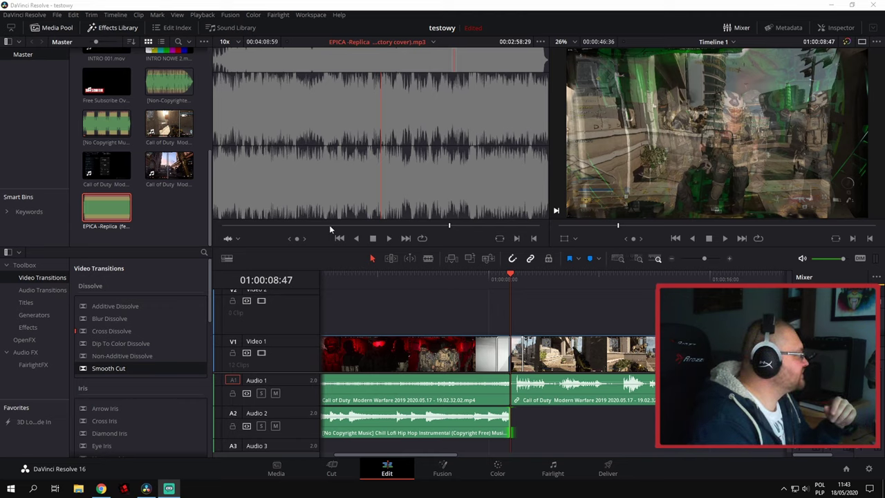
left_click(236, 226)
left_click(227, 228)
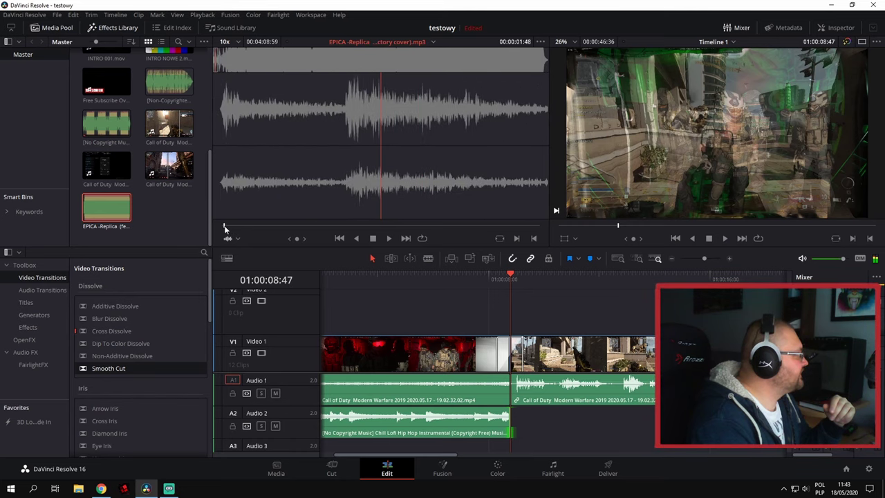
left_click(222, 229)
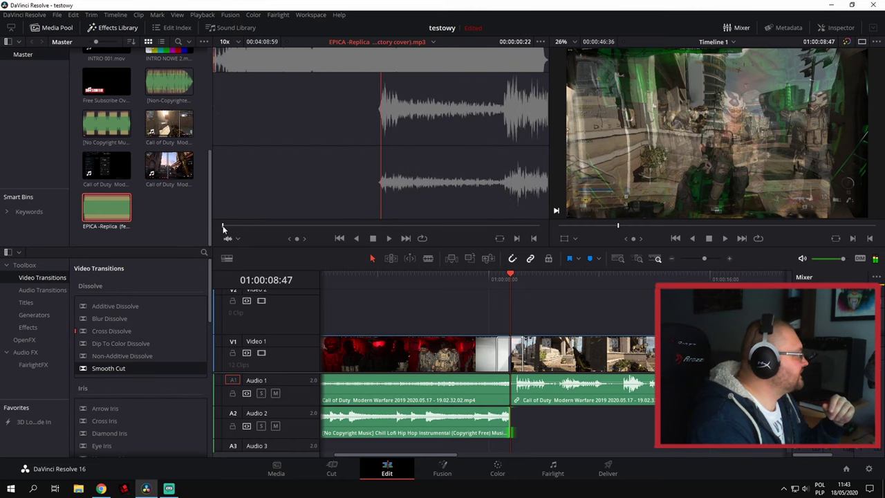
left_click(518, 238)
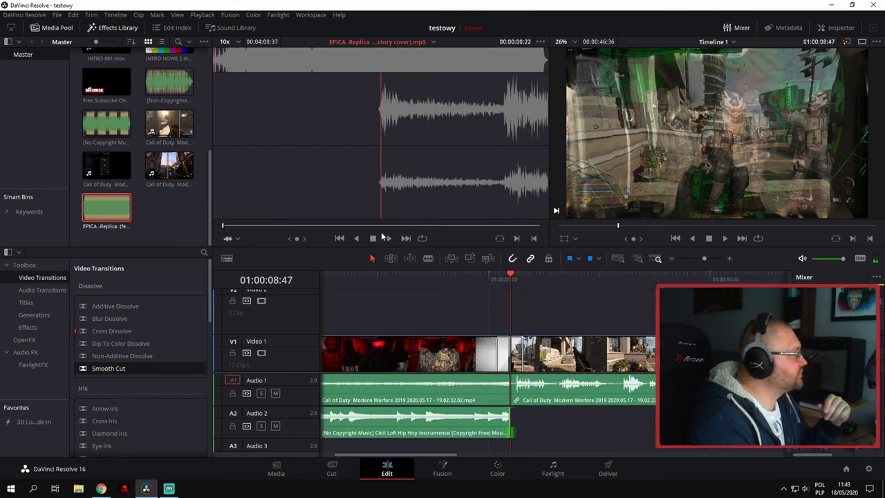
left_click(259, 228)
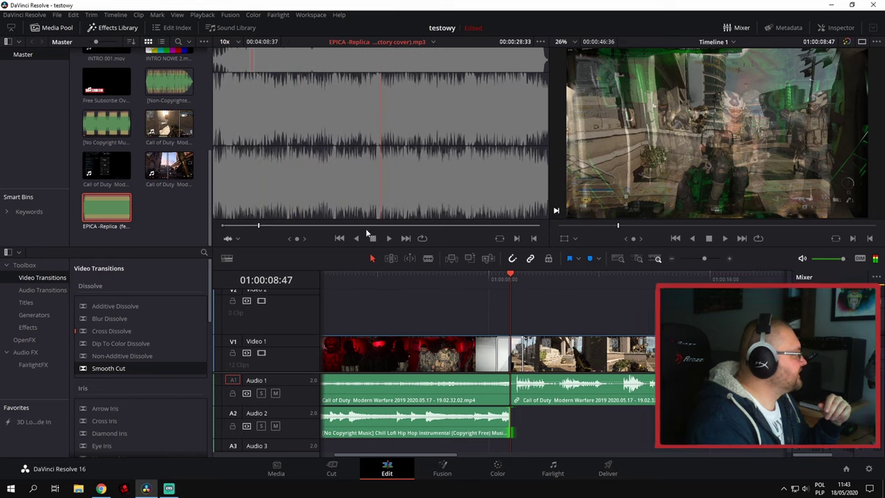
left_click(534, 238)
mouse_move(366, 143)
left_mouse_down()
mouse_move(583, 479)
mouse_move(525, 423)
left_mouse_up()
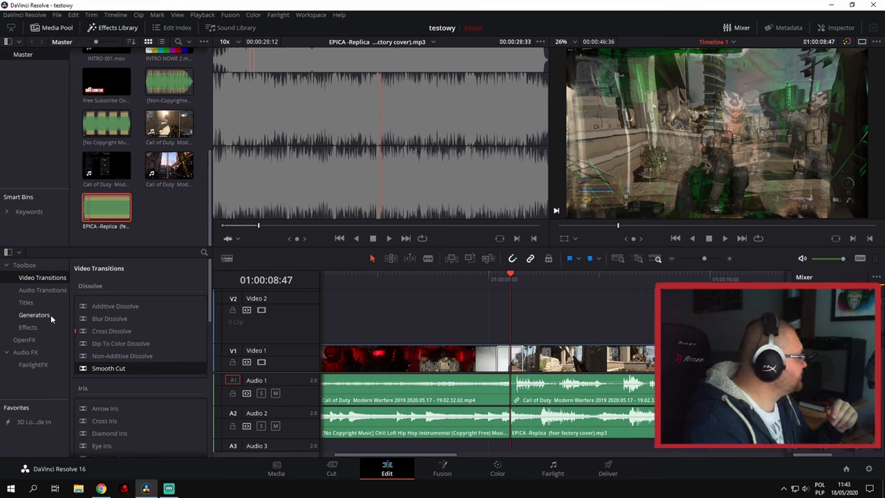
Step: Add a Cross Fade 0 dB between the lofi and EPICA clips on A2, then play it back
left_click(46, 291)
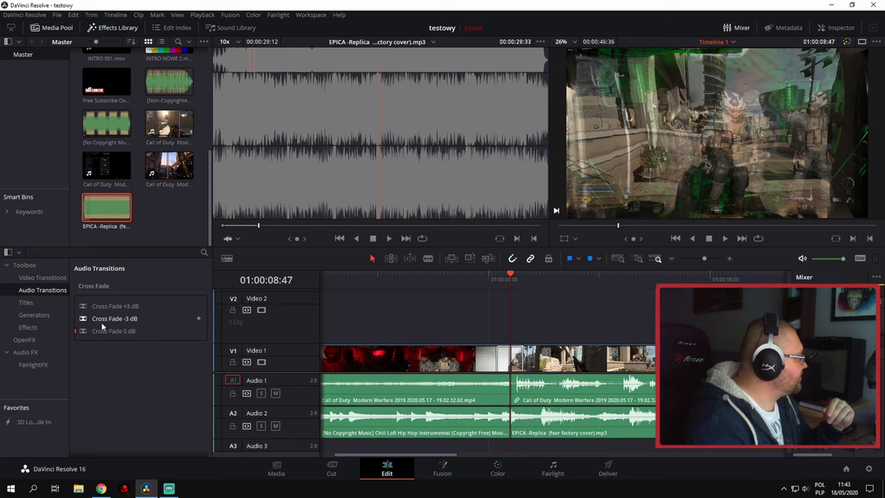
mouse_move(104, 330)
left_mouse_down()
mouse_move(535, 431)
mouse_move(551, 423)
left_mouse_up()
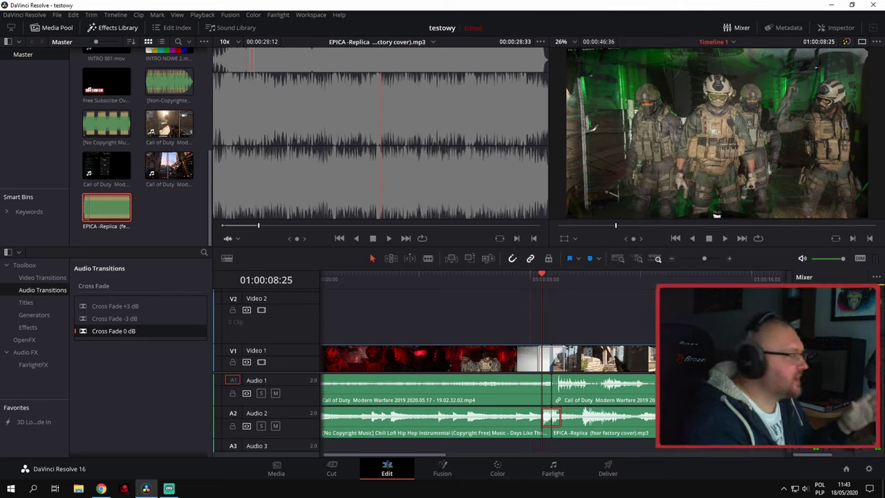
left_click(525, 276)
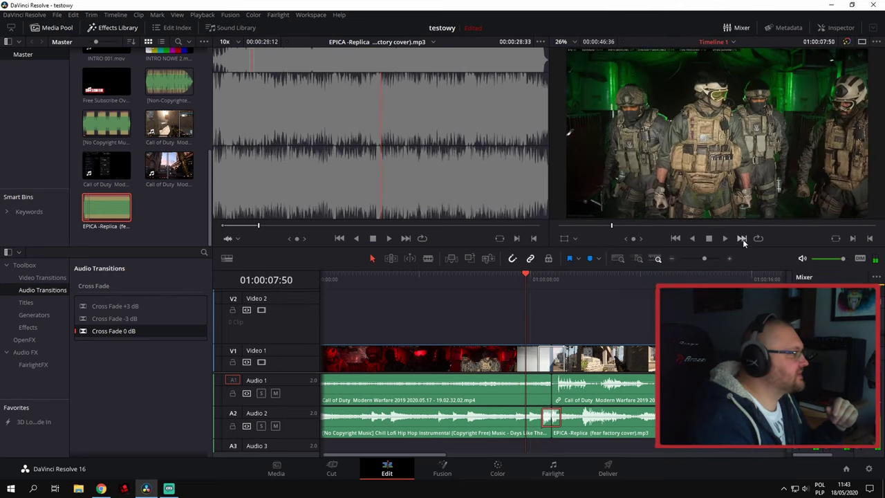
left_click(725, 238)
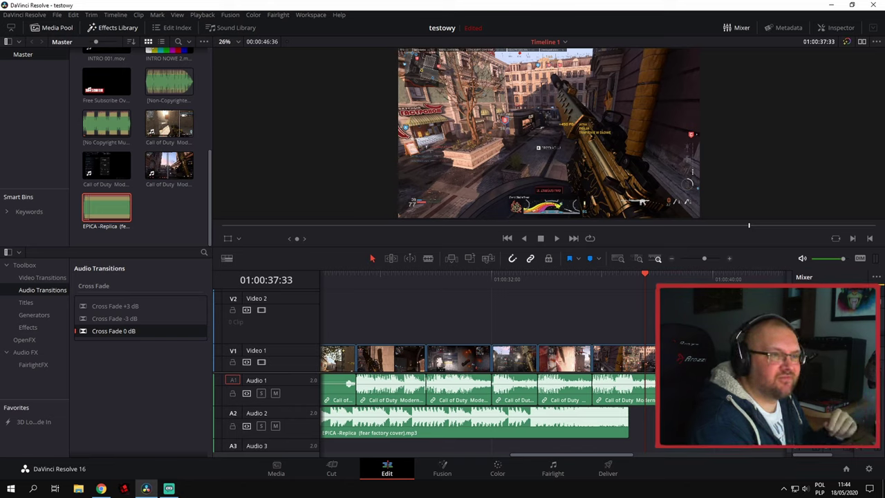
Step: Switch to the Fairlight page and play the mix from about five seconds in
left_click(564, 473)
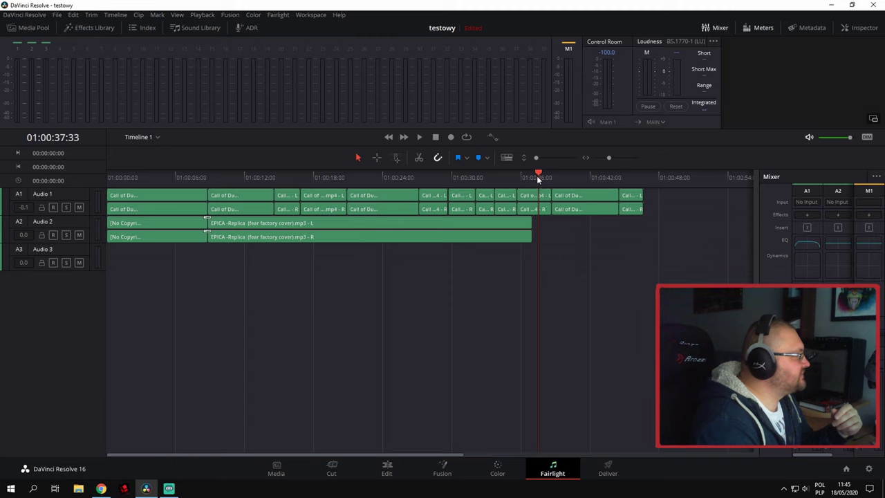
left_click_drag(538, 177, 169, 177)
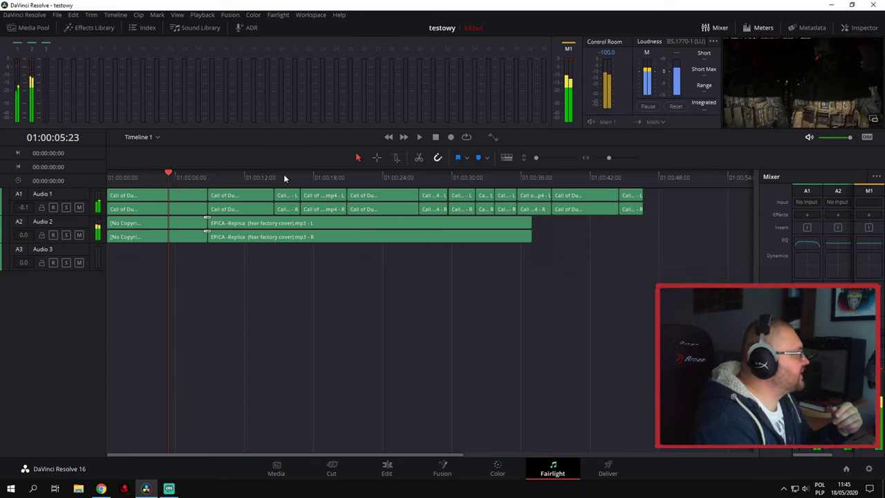
left_click(419, 138)
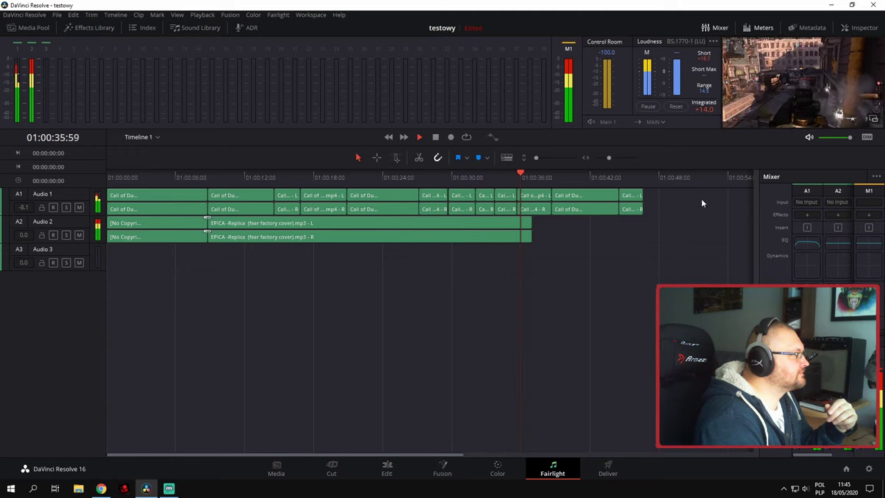
Step: Stop playback, stretch the EPICA clip on A2 to the video's end, and split it at the playhead
key("space")
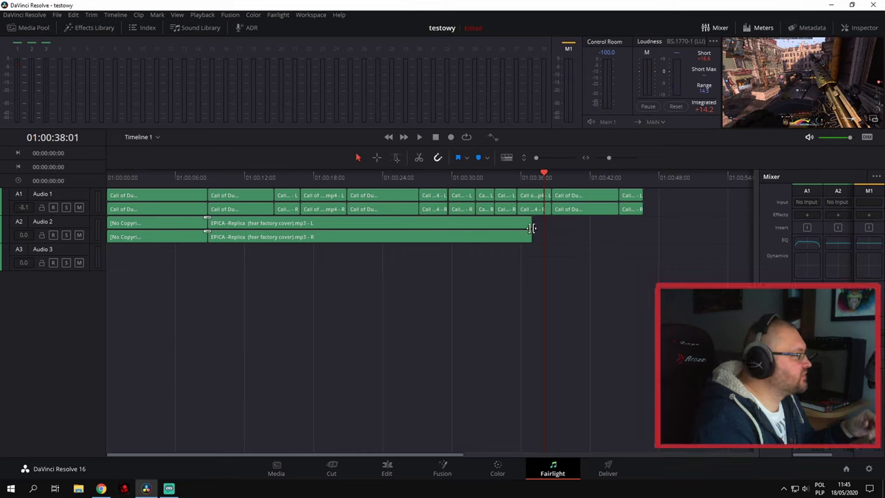
left_click_drag(532, 234, 640, 236)
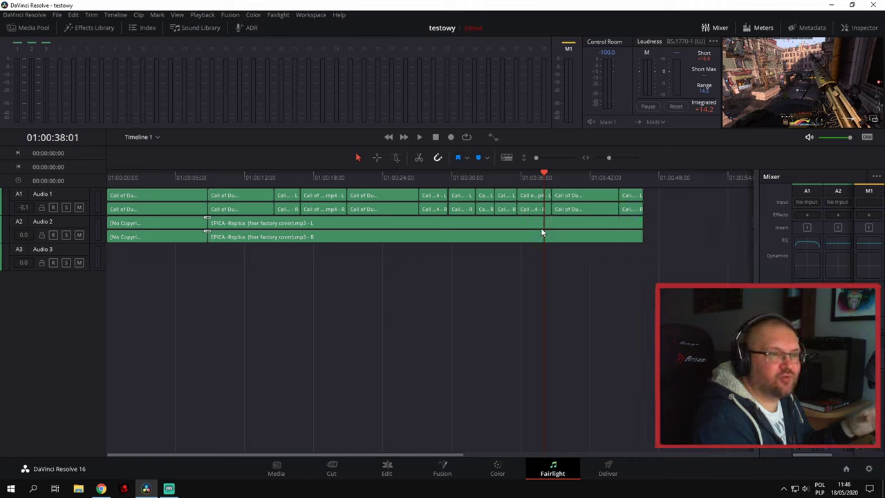
key("ctrl+backslash")
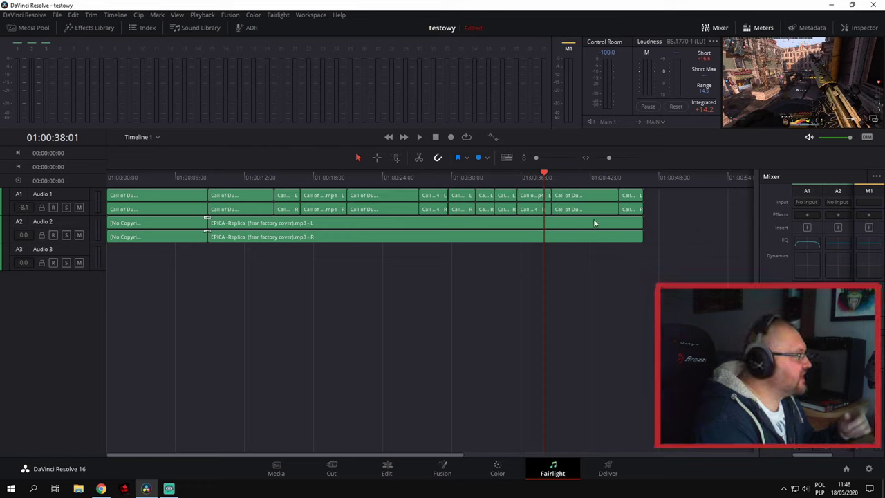
Step: Return to the Edit page and turn on Blade Edit Mode for the timeline
left_click(385, 472)
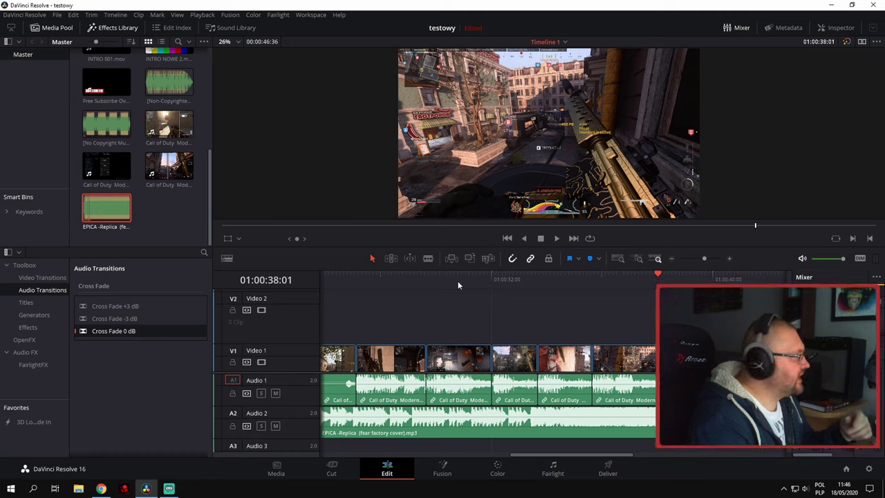
left_click(428, 259)
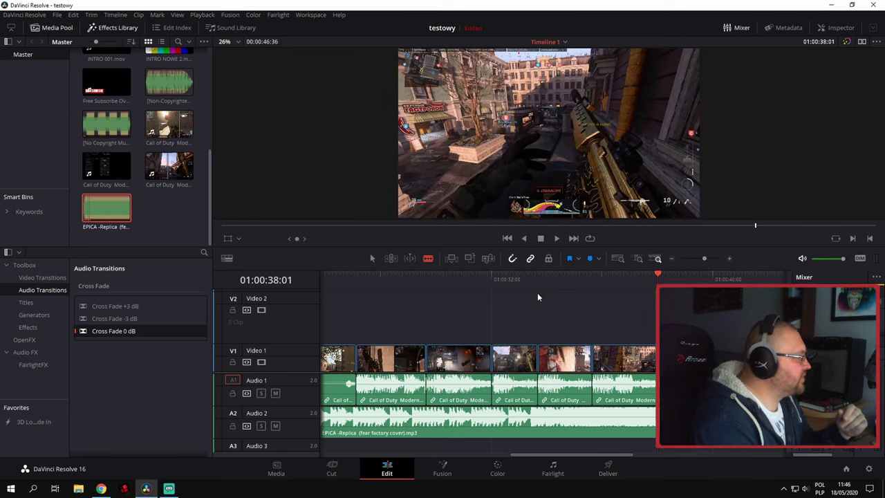
left_click(541, 238)
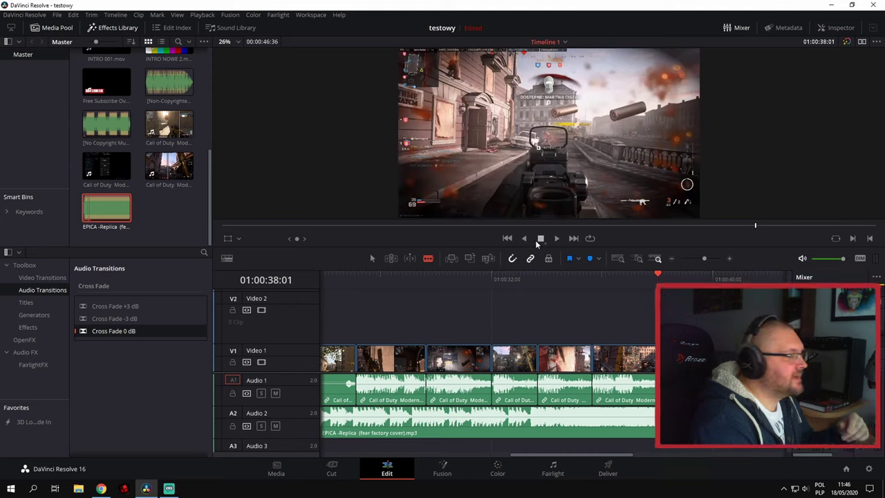